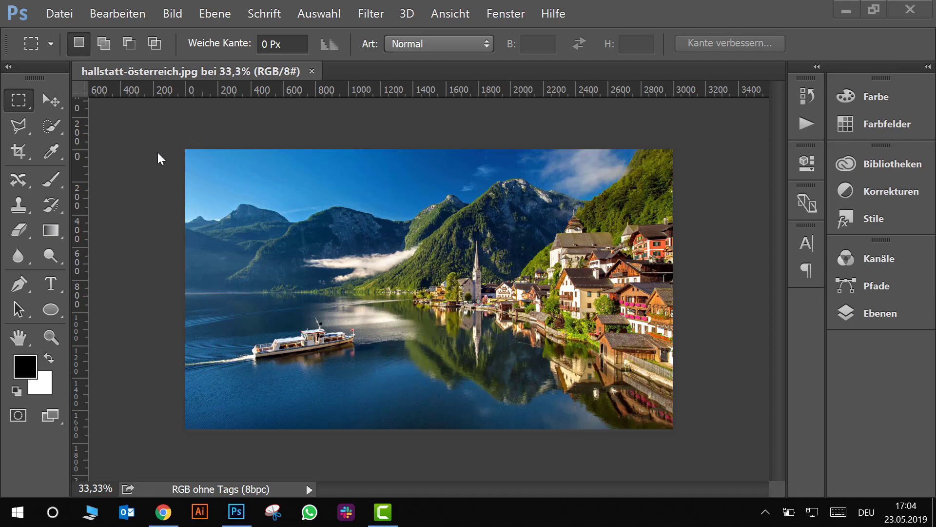
- Open the legacy Save for Web export, previewing the photo as a quality-60 JPEG (915.3 KB)
{"action": "left_click", "coordinate": [56, 16]}
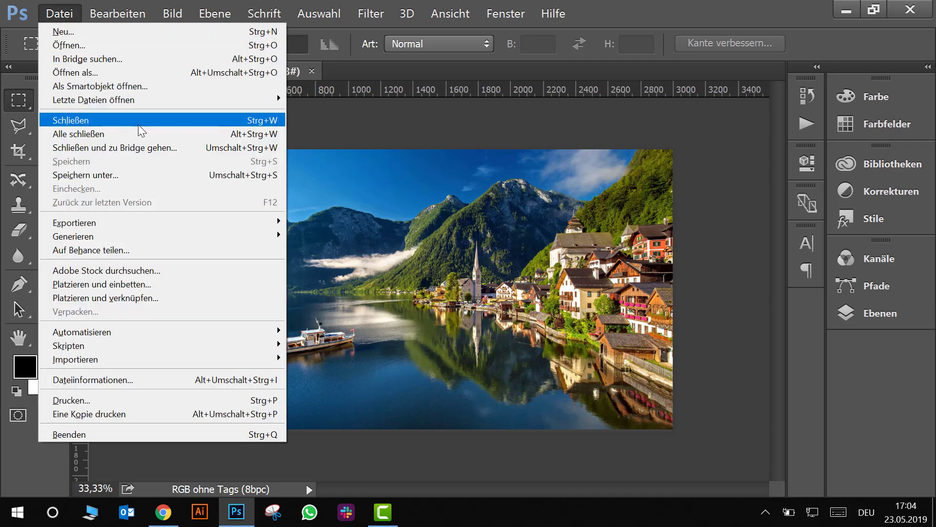
{"action": "mouse_move", "coordinate": [87, 223]}
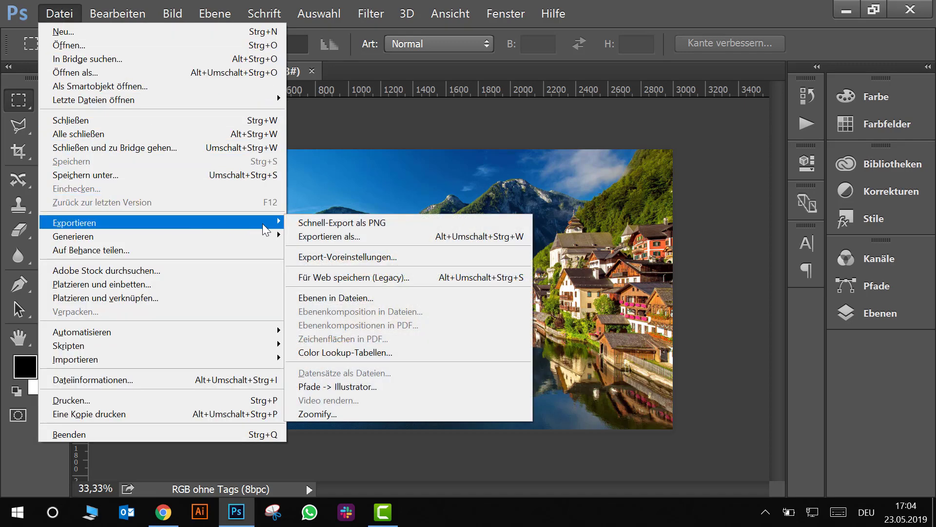
{"action": "left_click", "coordinate": [373, 276]}
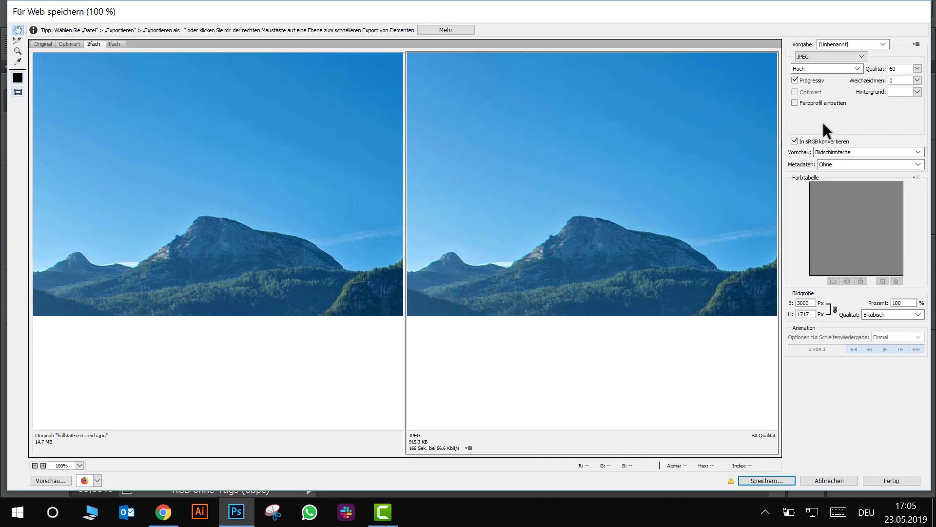
- Expand the export format list to show GIF, JPEG, PNG-8, PNG-24 and WBMP
{"action": "left_click", "coordinate": [848, 56]}
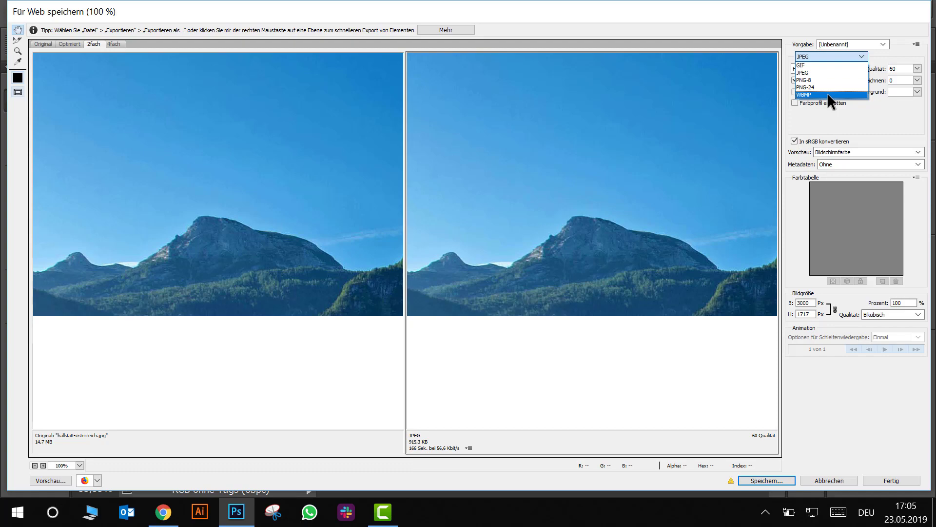
- Preview the export as WBMP, then switch the format back to JPEG
{"action": "left_click", "coordinate": [827, 94]}
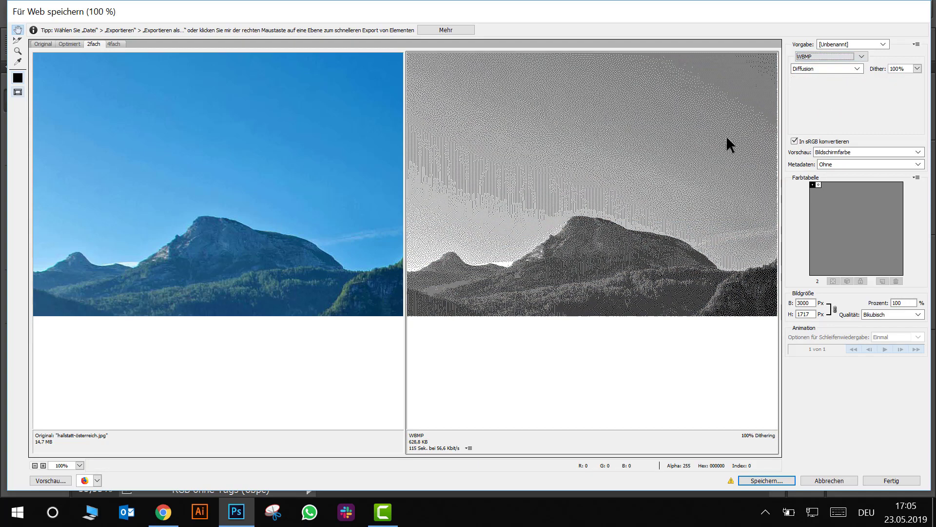
{"action": "left_click", "coordinate": [832, 56]}
{"action": "left_click", "coordinate": [826, 72]}
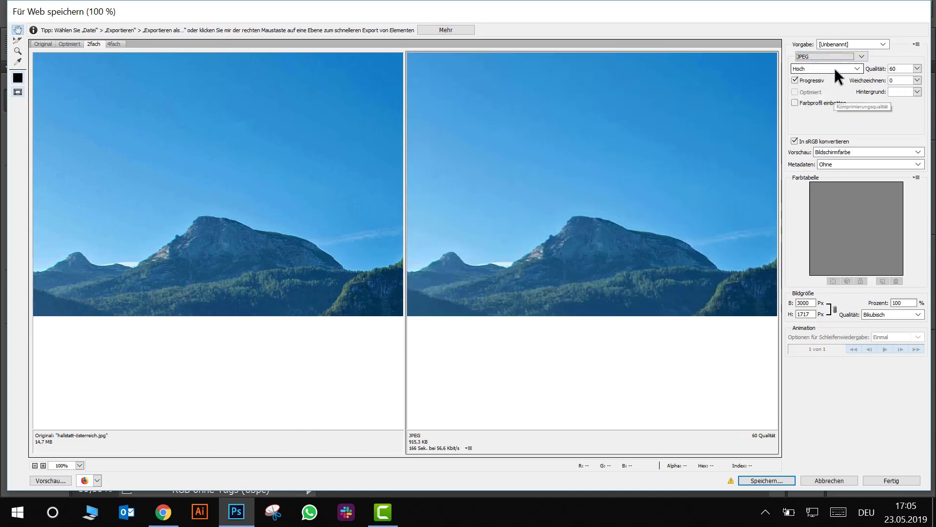
- Preview the Maximal JPEG quality preset (100, about 2 MB) and select the quality value
{"action": "left_click", "coordinate": [835, 69]}
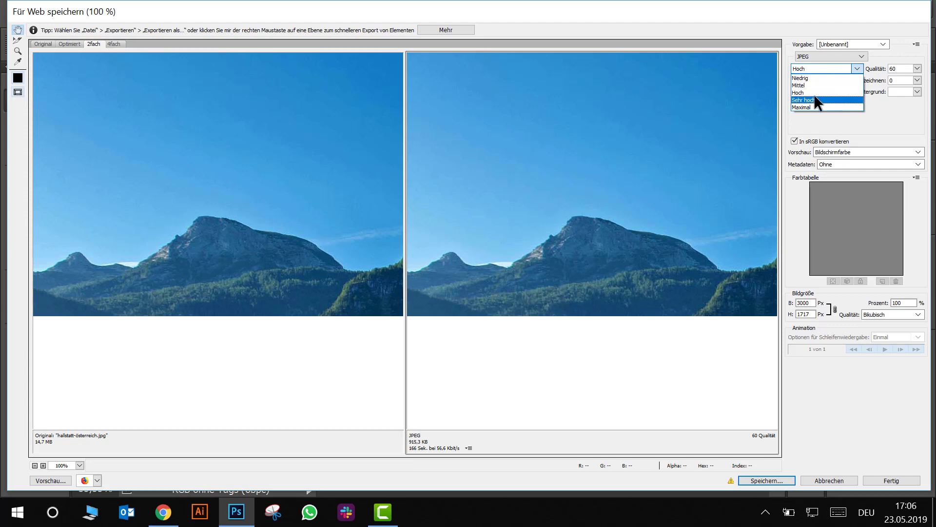
{"action": "left_click", "coordinate": [812, 107]}
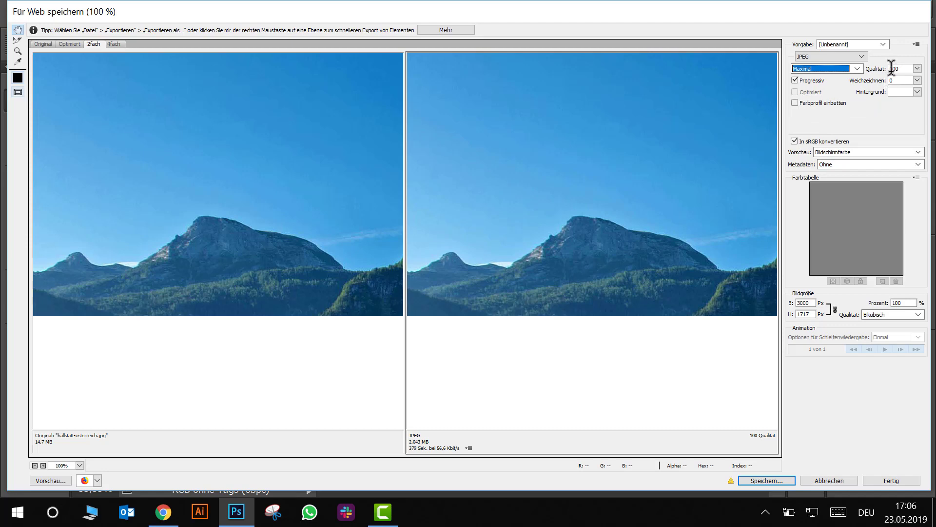
{"action": "left_click", "coordinate": [916, 68]}
{"action": "left_click", "coordinate": [917, 69]}
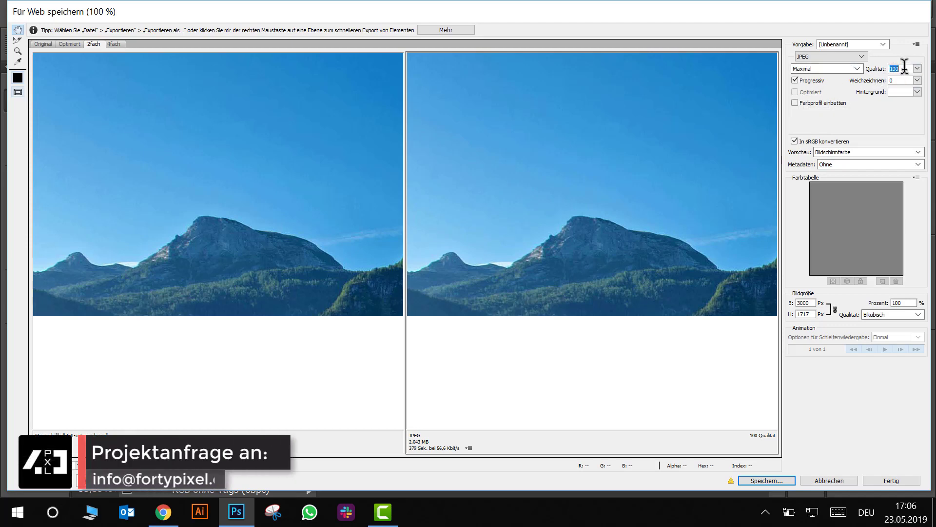
- Set JPEG quality back to 60 and pan both previews to the boat and lake
{"action": "type", "text": "60"}
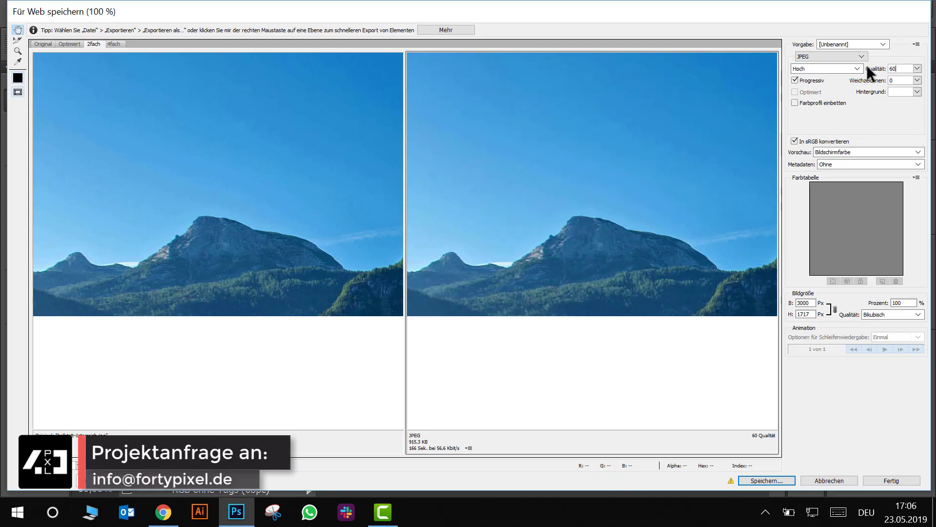
{"action": "left_click_drag", "start_coordinate": [584, 253], "coordinate": [582, 134]}
{"action": "left_click_drag", "start_coordinate": [587, 220], "coordinate": [502, 168]}
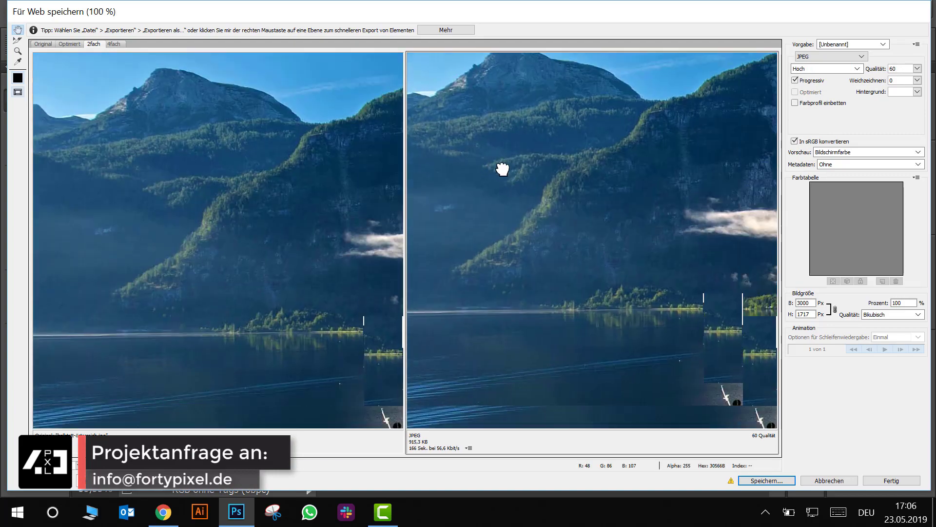
{"action": "left_click_drag", "start_coordinate": [717, 216], "coordinate": [578, 149]}
{"action": "left_click_drag", "start_coordinate": [638, 229], "coordinate": [654, 150]}
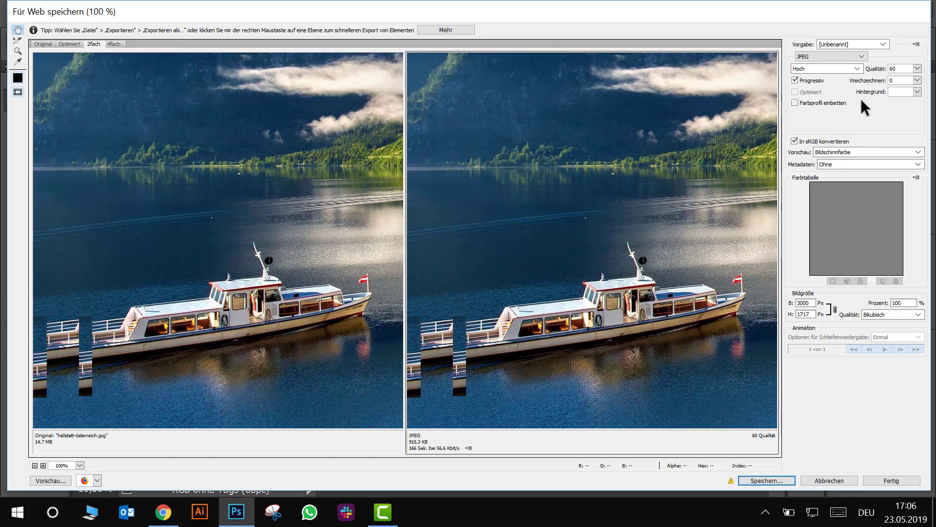
{"action": "mouse_move", "coordinate": [810, 80]}
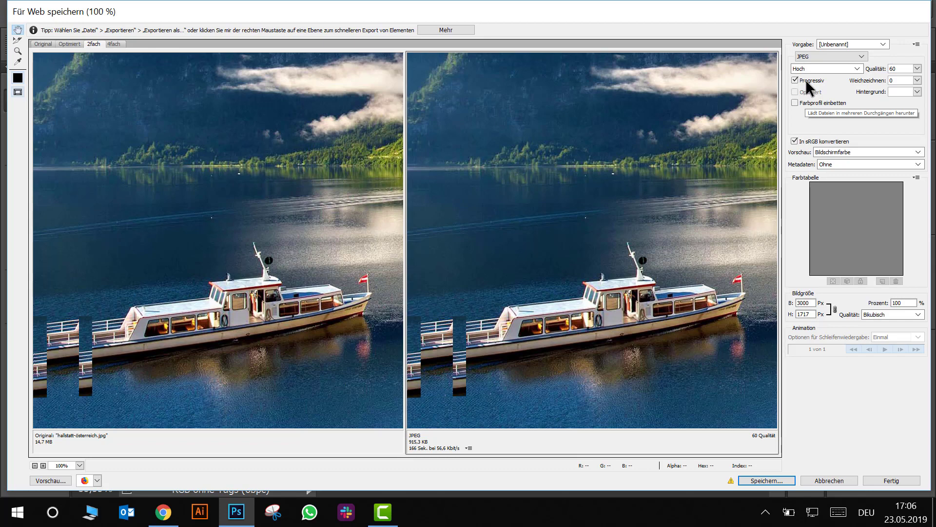
{"action": "mouse_move", "coordinate": [575, 202]}
{"action": "left_mouse_down"}
{"action": "mouse_move", "coordinate": [575, 163]}
{"action": "mouse_move", "coordinate": [615, 208]}
{"action": "left_mouse_up"}
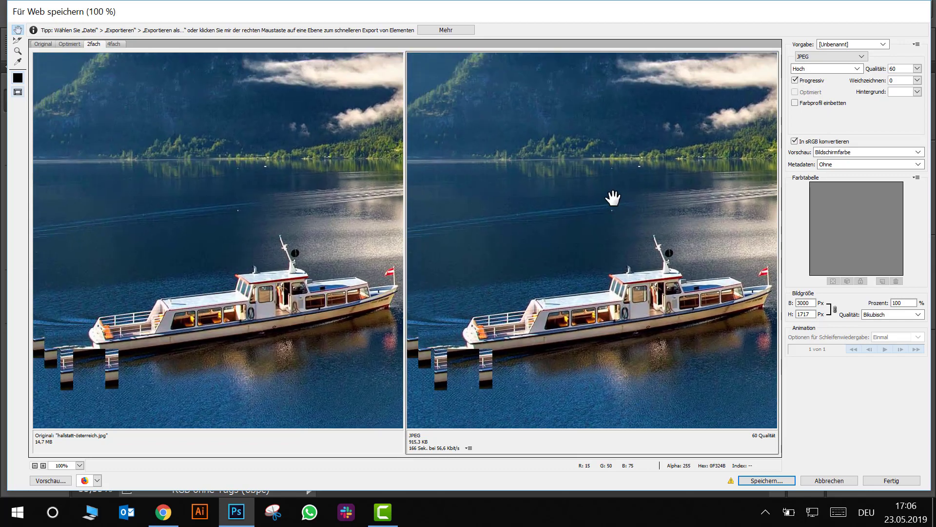
{"action": "left_click_drag", "start_coordinate": [613, 209], "coordinate": [593, 281]}
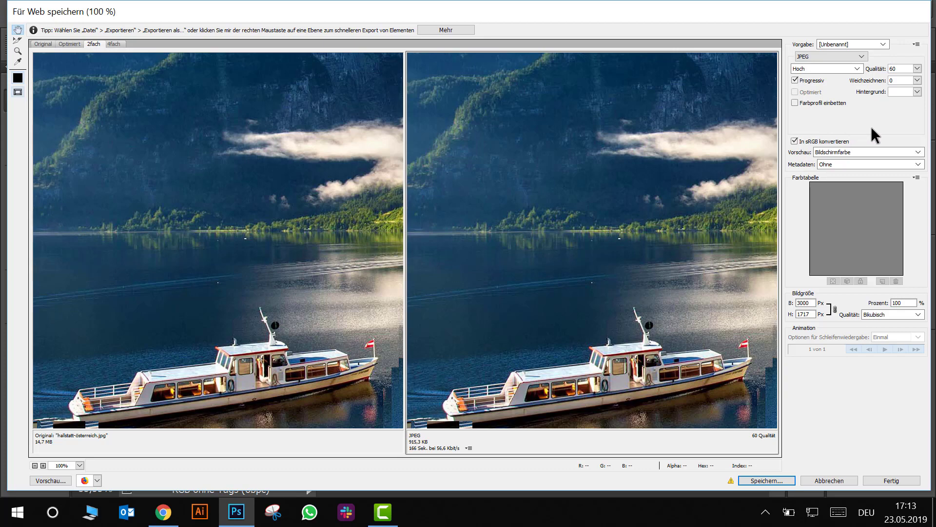
- Set export metadata to none and resize the image to 1000 px wide (159.8 KB)
{"action": "left_click", "coordinate": [838, 165]}
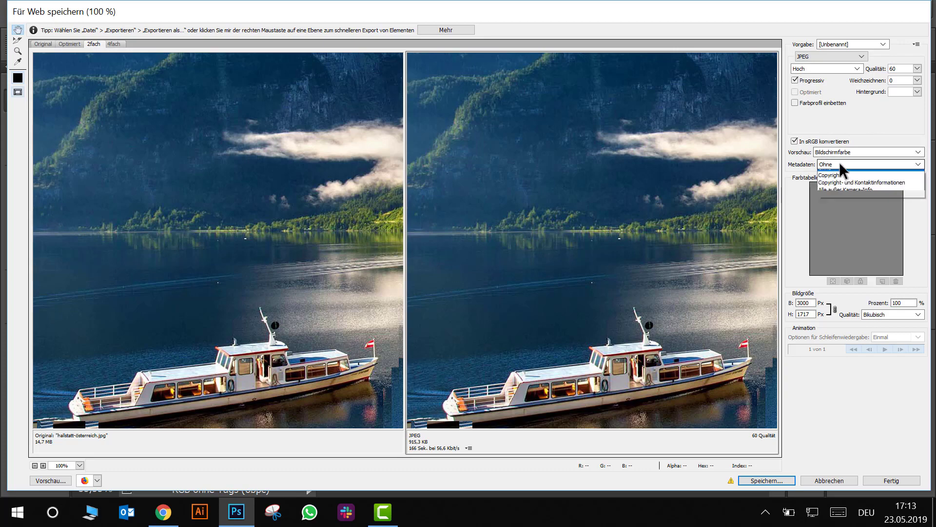
{"action": "left_click", "coordinate": [834, 174]}
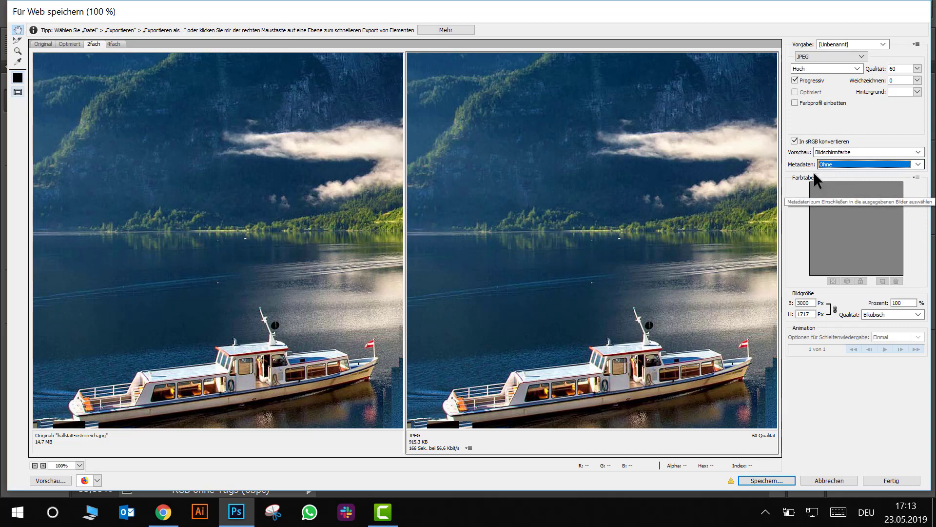
{"action": "left_click", "coordinate": [804, 303]}
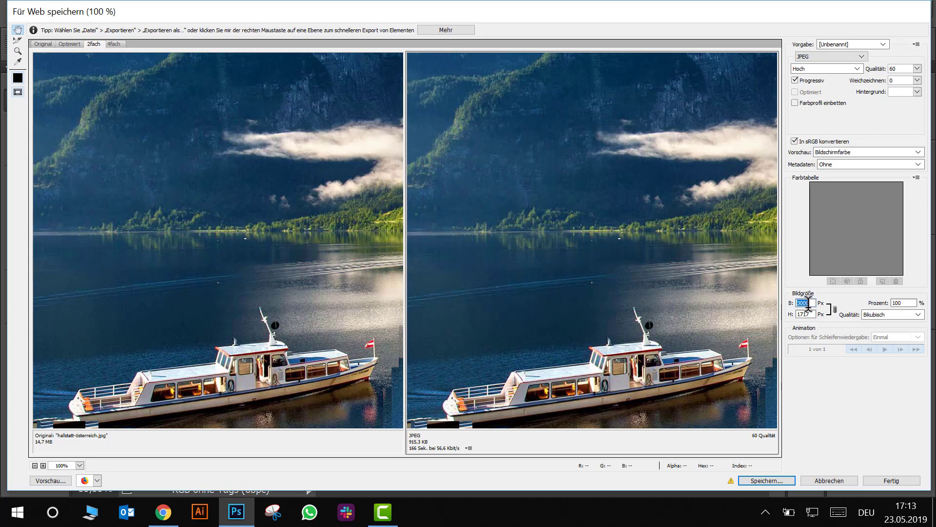
{"action": "type", "text": "1000"}
{"action": "left_click", "coordinate": [801, 314]}
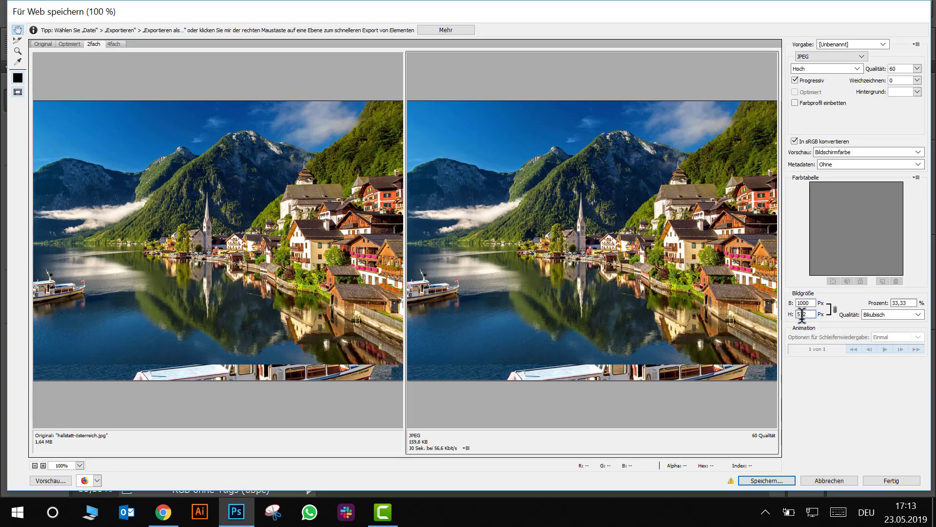
- In Chrome, inspect the blog's Santorini image: 290 × 181 px displayed, 1920 × 1195 intrinsic
{"action": "left_click", "coordinate": [160, 515]}
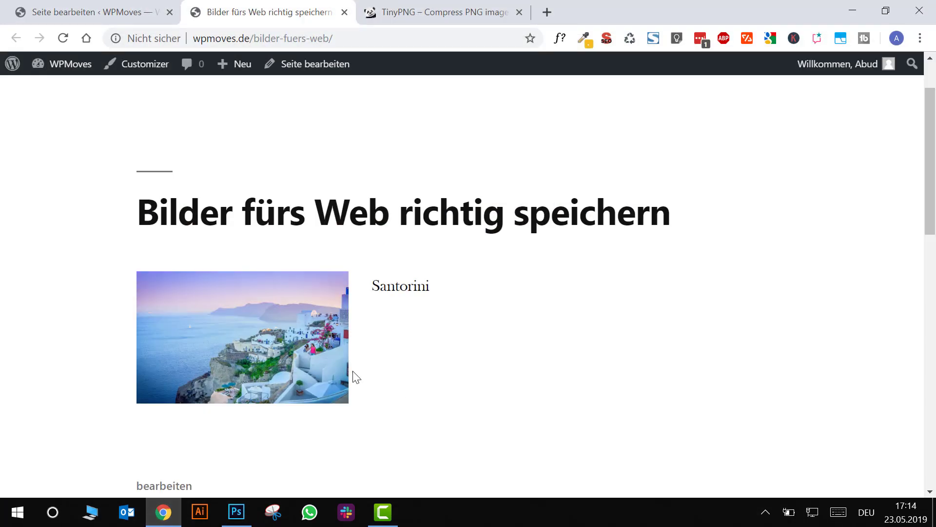
{"action": "right_click", "coordinate": [263, 340]}
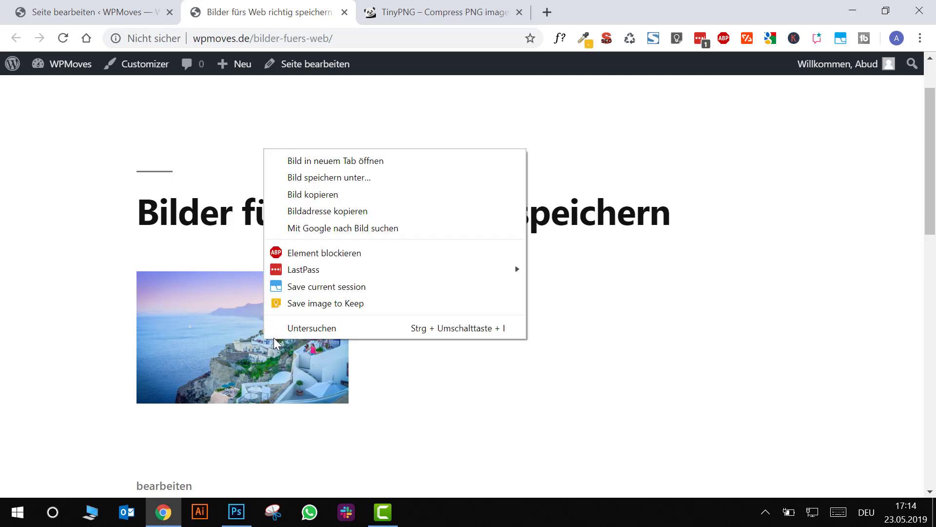
{"action": "left_click", "coordinate": [299, 330]}
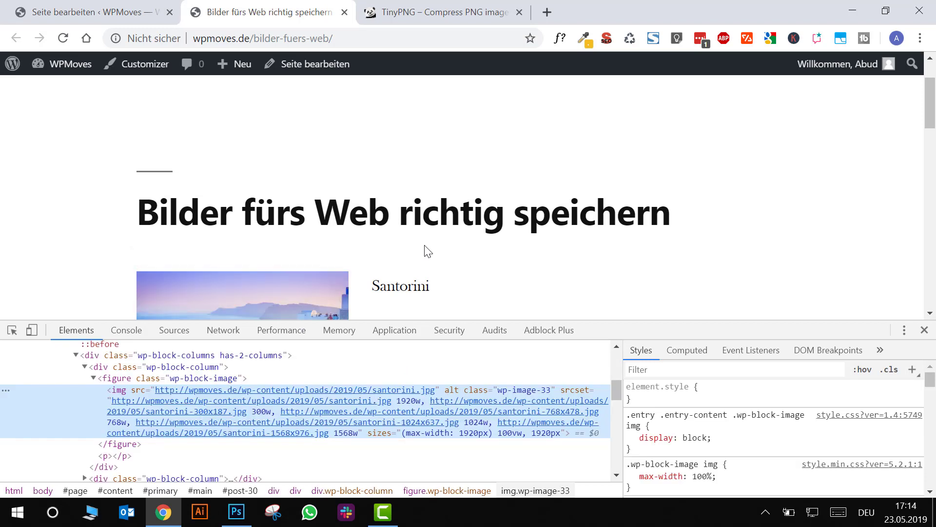
{"action": "mouse_move", "coordinate": [307, 390]}
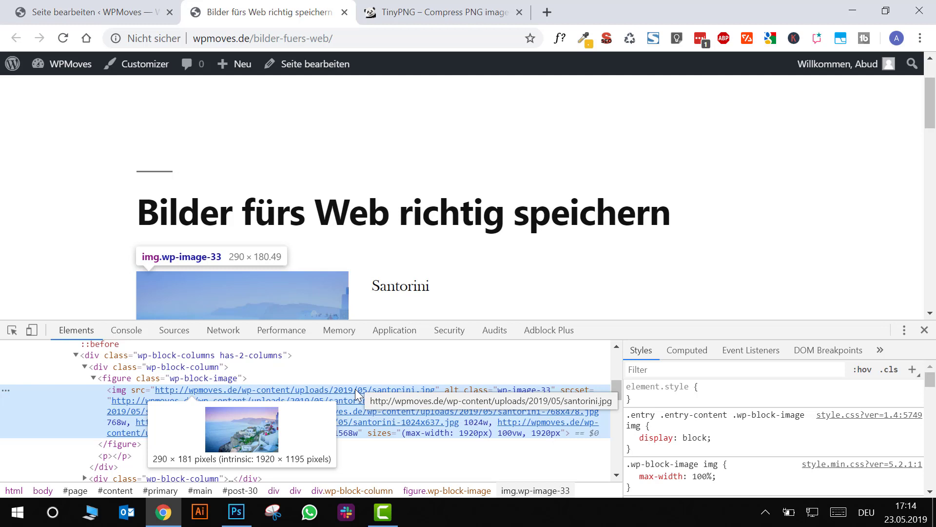
- Back in Photoshop, set the export width to 580 px (580 × 332, 57.88 KB)
{"action": "left_click", "coordinate": [237, 512]}
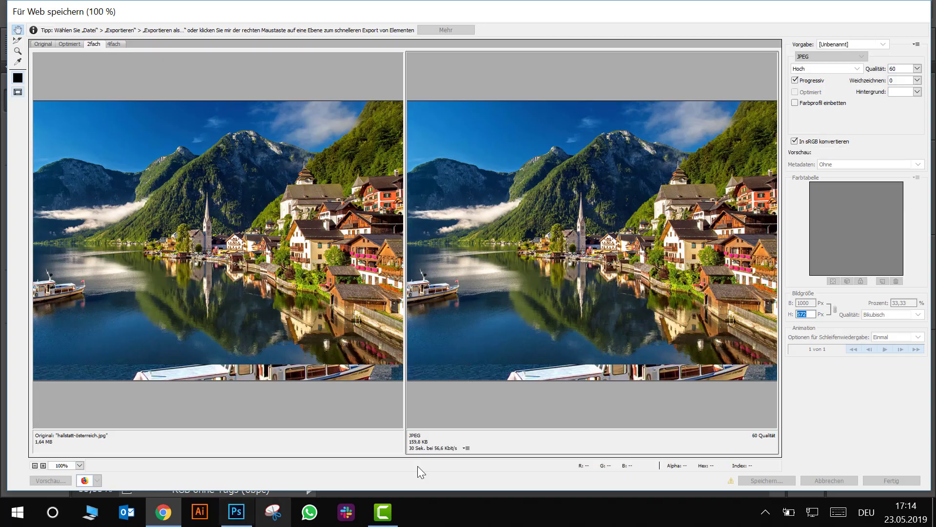
{"action": "double_click", "coordinate": [802, 302]}
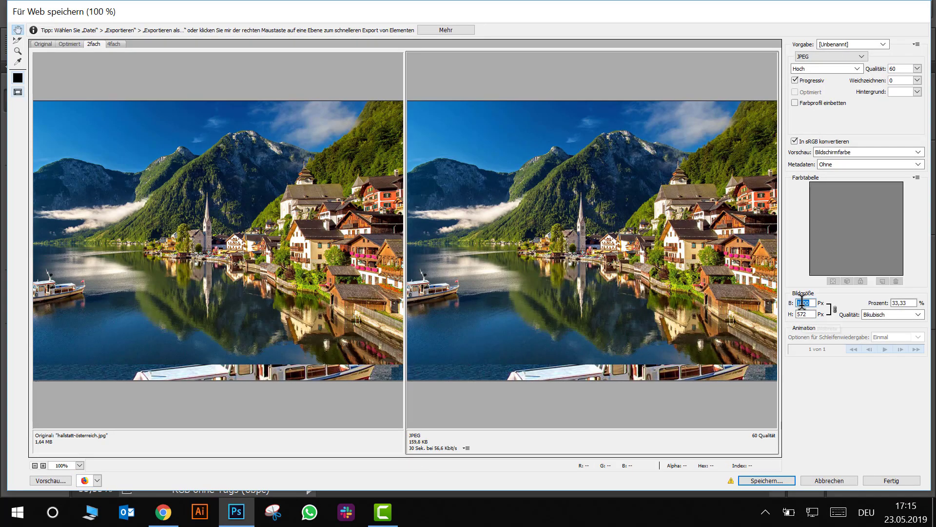
{"action": "type", "text": "580"}
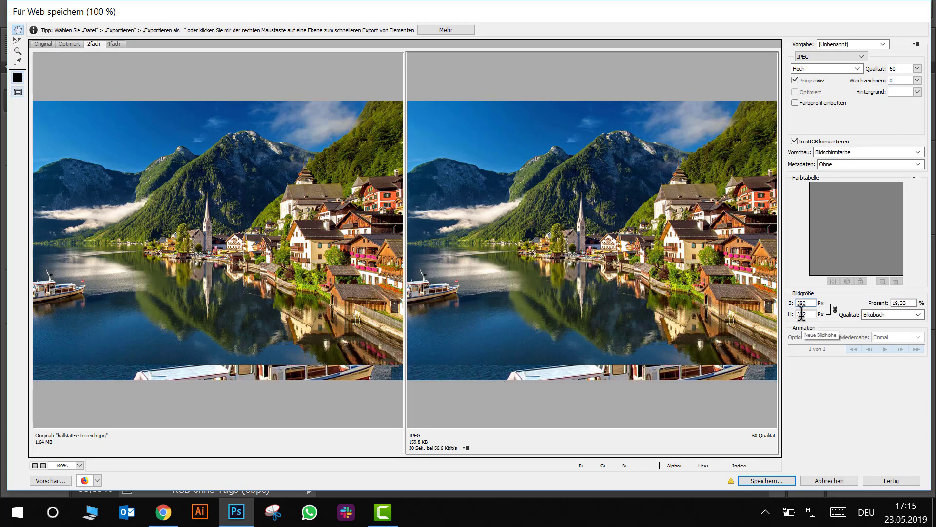
{"action": "key", "text": "Return"}
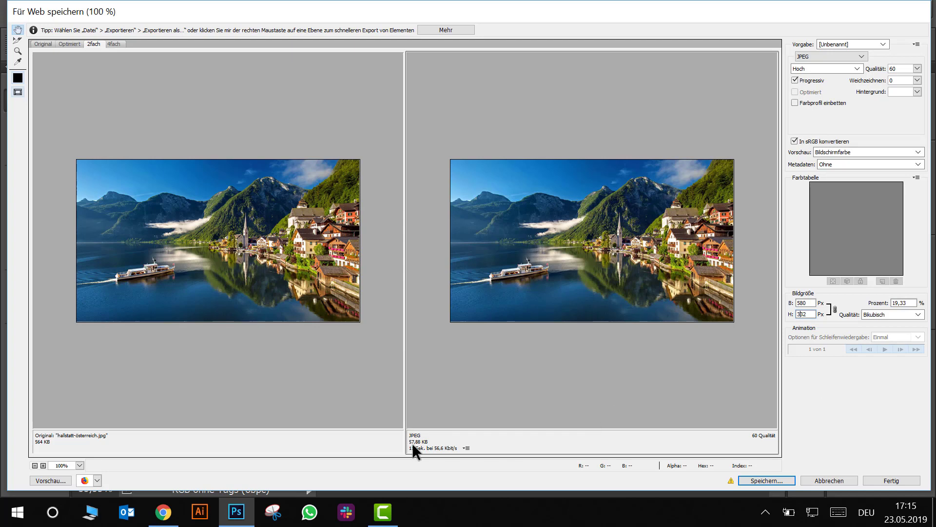
- Save the 580 px JPEG to the Desktop as hallstatt-oesterreich, replacing ö with oe
{"action": "left_click", "coordinate": [767, 480]}
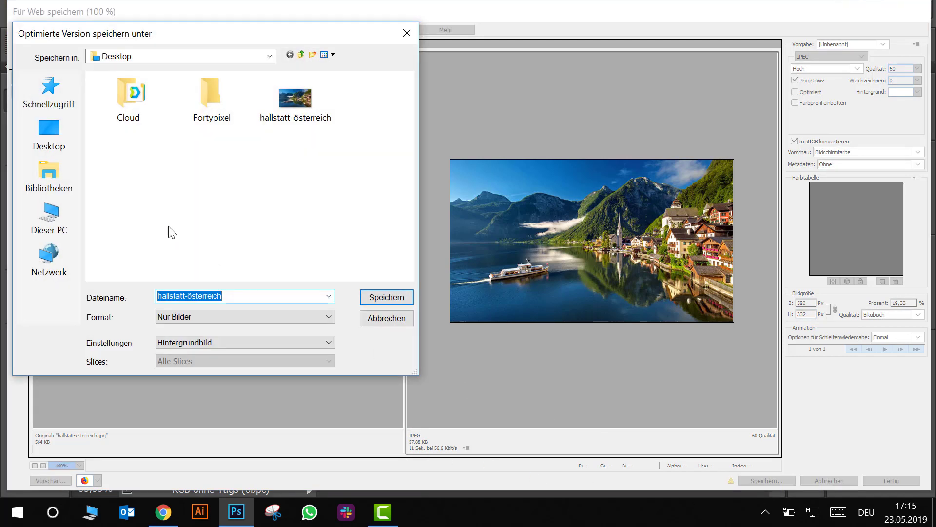
{"action": "left_click", "coordinate": [191, 299]}
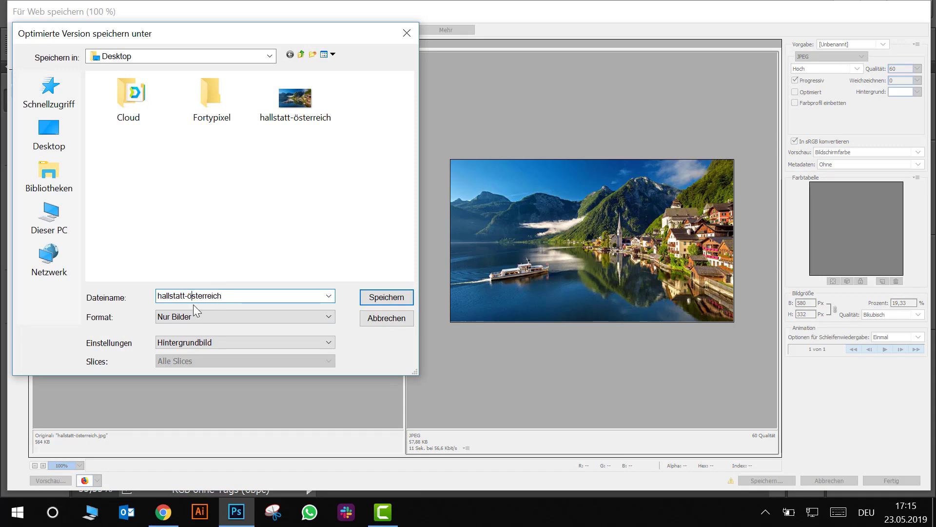
{"action": "key", "text": "BackSpace"}
{"action": "type", "text": "oe"}
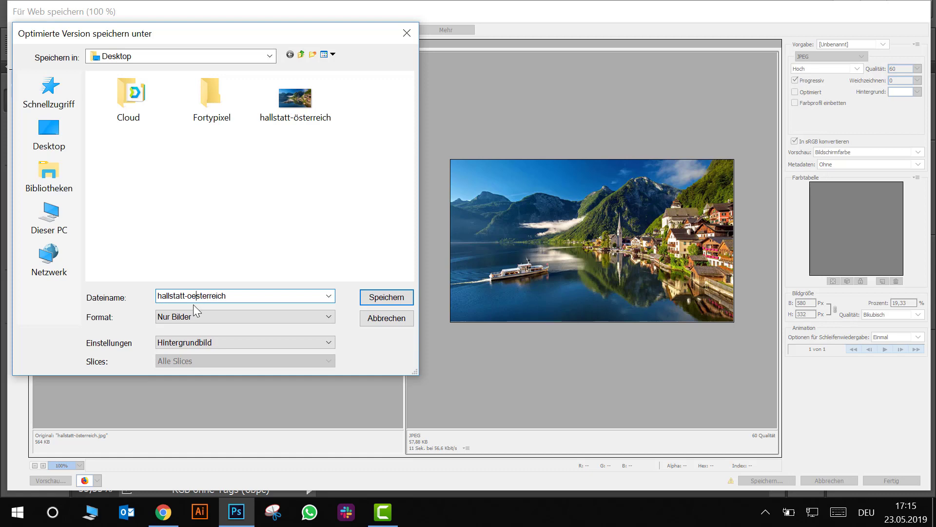
{"action": "left_click", "coordinate": [376, 300]}
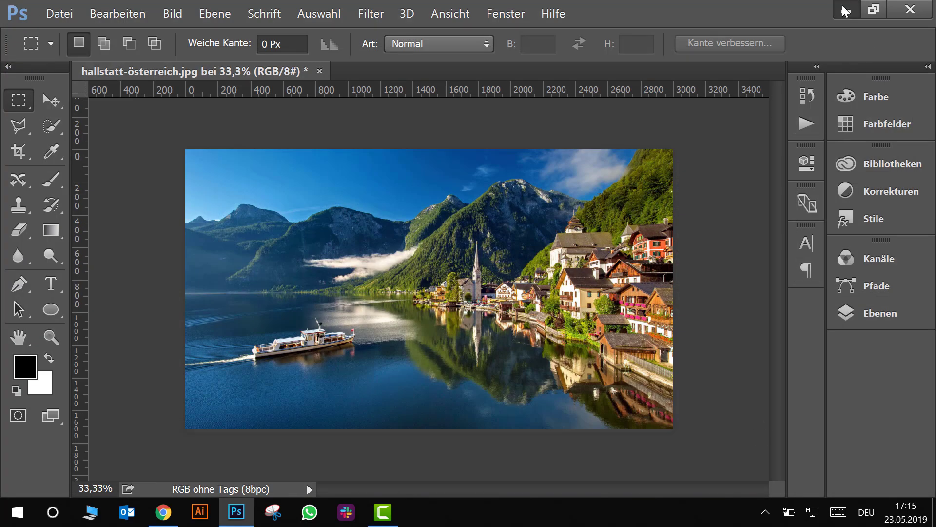
- Drop hallstatt-oesterreich.jpg from the desktop into TinyPNG, compressing it to 59.3 KB (0% saved)
{"action": "left_click", "coordinate": [847, 10]}
{"action": "left_click", "coordinate": [462, 11]}
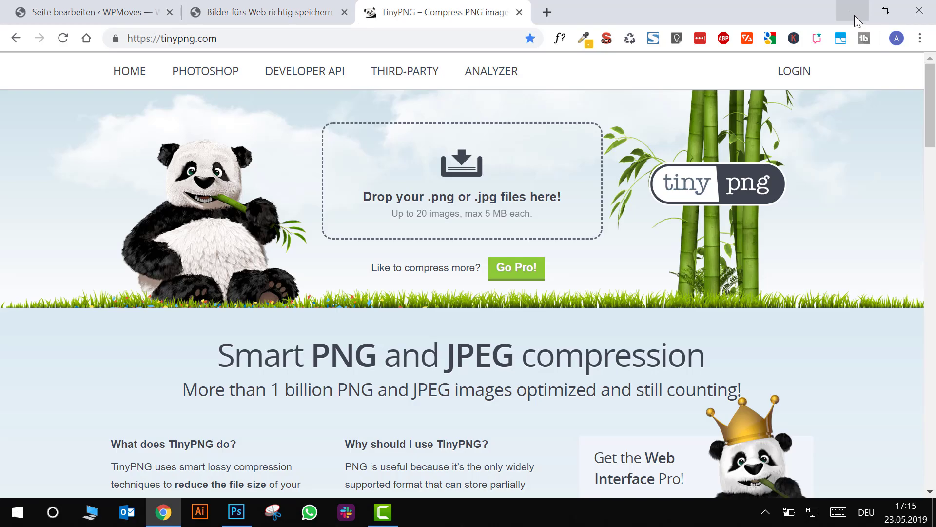
{"action": "left_click", "coordinate": [854, 15]}
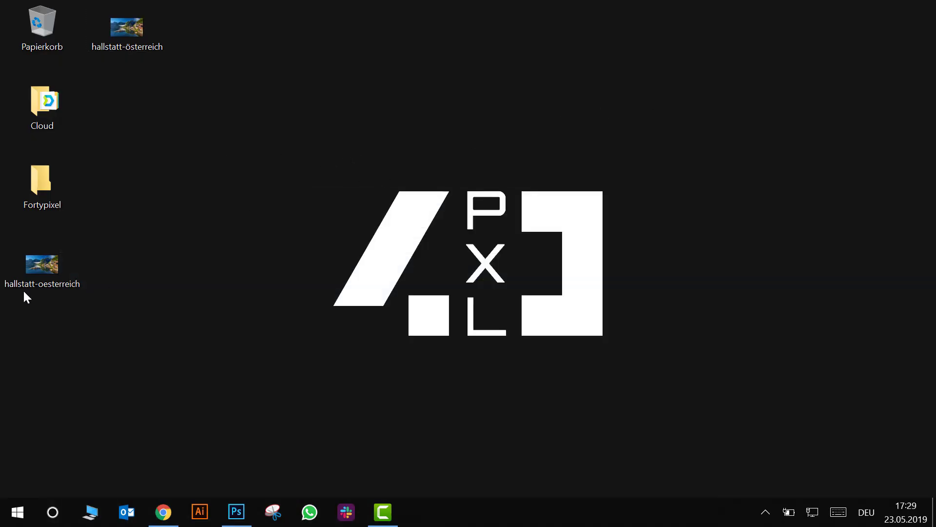
{"action": "mouse_move", "coordinate": [42, 266]}
{"action": "left_mouse_down"}
{"action": "mouse_move", "coordinate": [163, 520]}
{"action": "mouse_move", "coordinate": [415, 217]}
{"action": "left_mouse_up"}
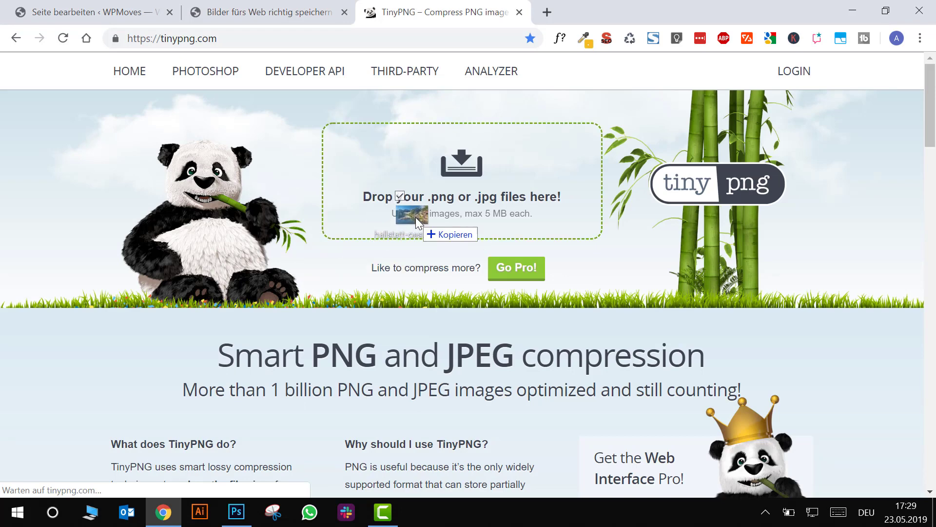
{"action": "left_click_drag", "start_coordinate": [416, 218], "coordinate": [411, 208]}
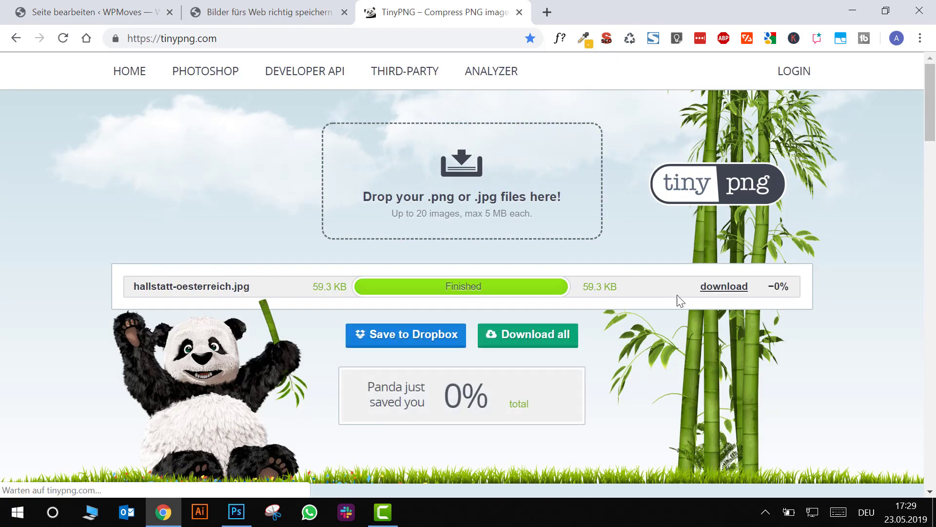